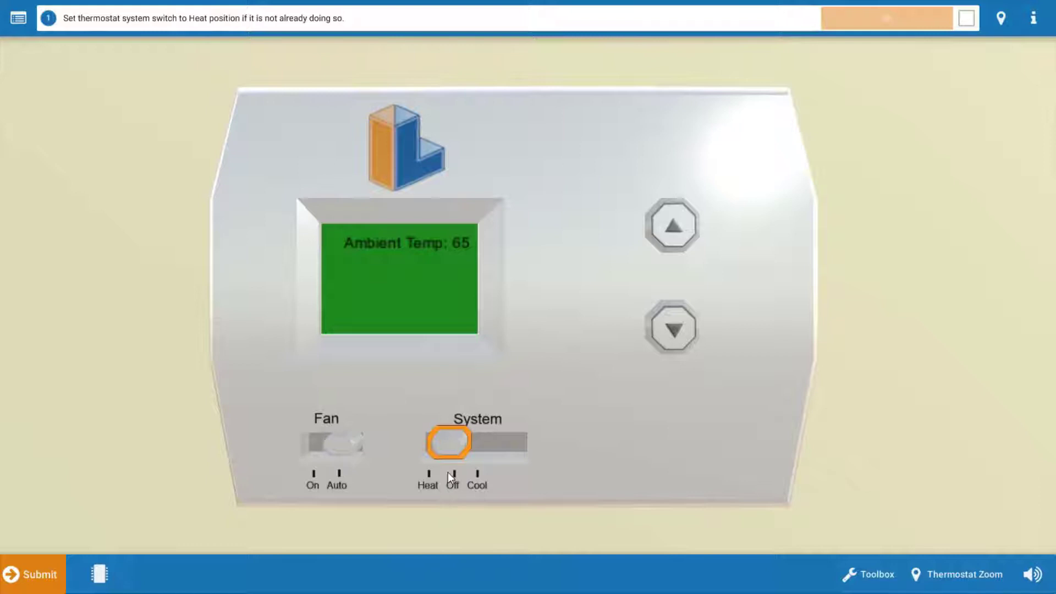
- Set the thermostat System switch to Heat and confirm step 1 as done
click(448, 447)
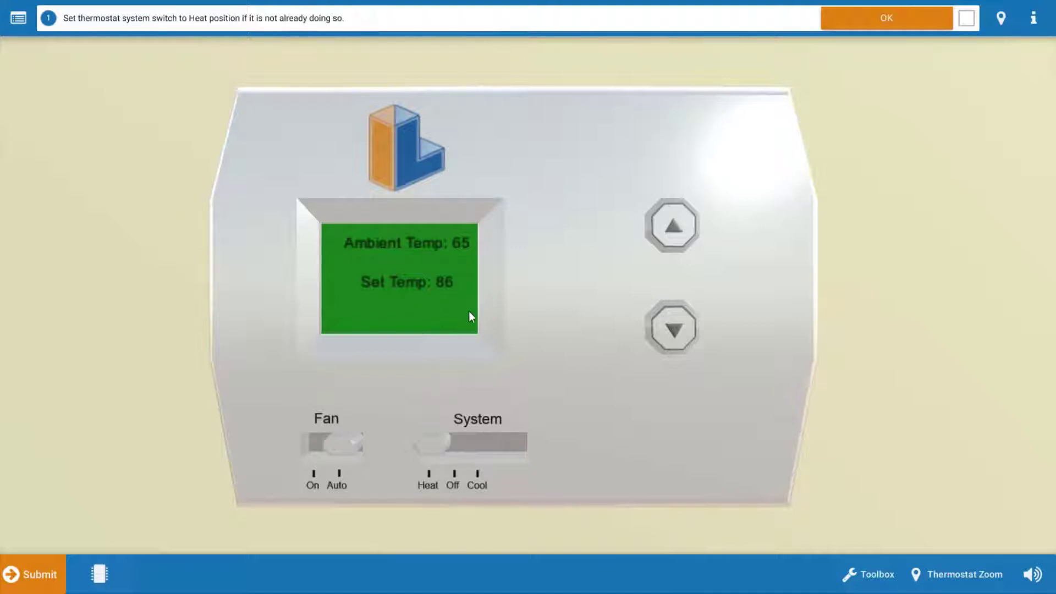
click(901, 26)
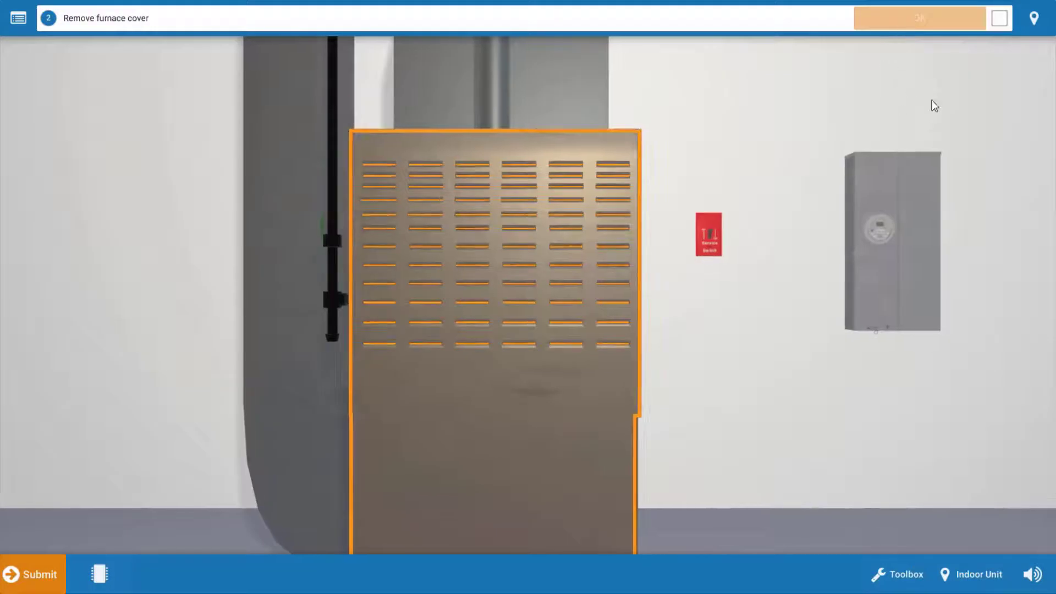
- Remove the furnace cover and tape the door switch, confirming both steps
click(547, 345)
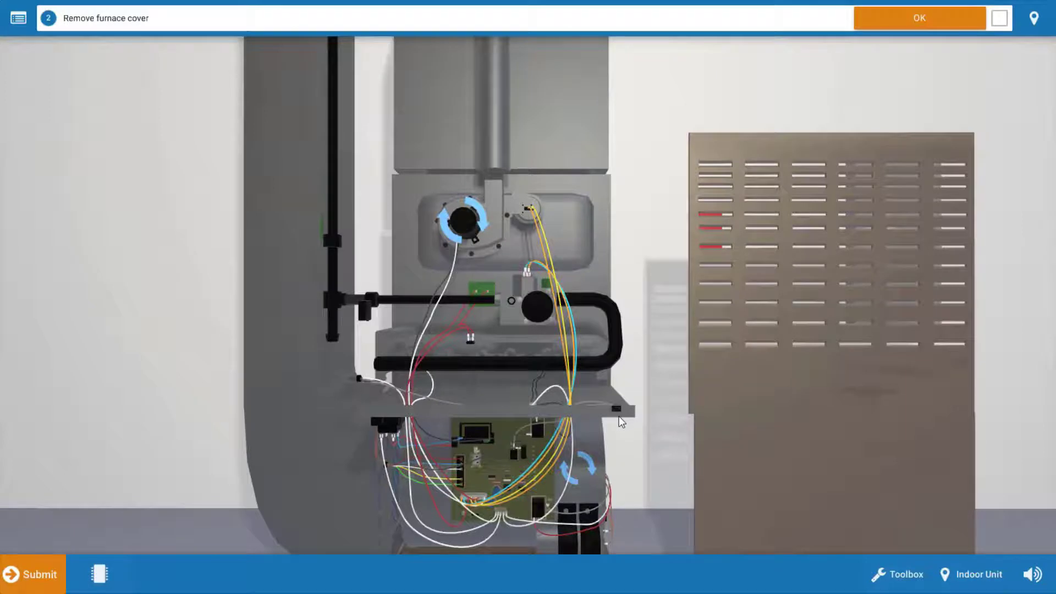
scroll(619, 416, up, 1)
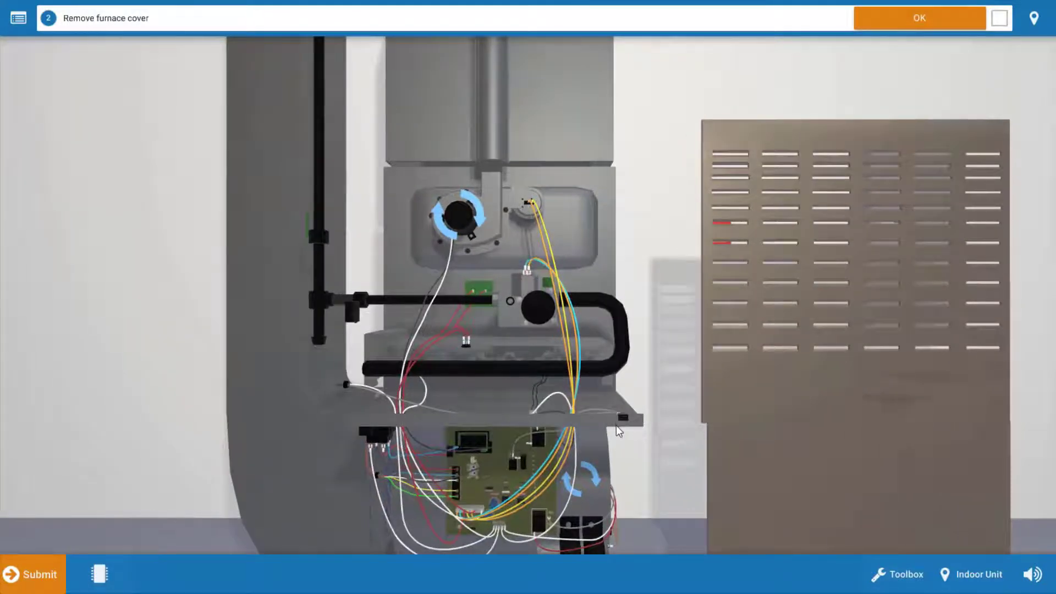
click(950, 25)
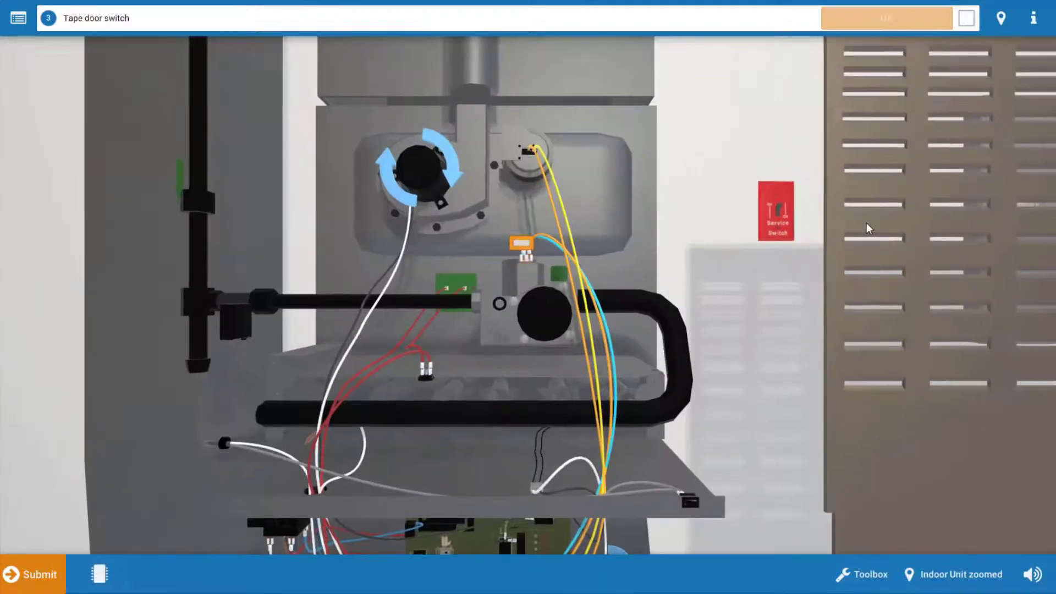
click(520, 245)
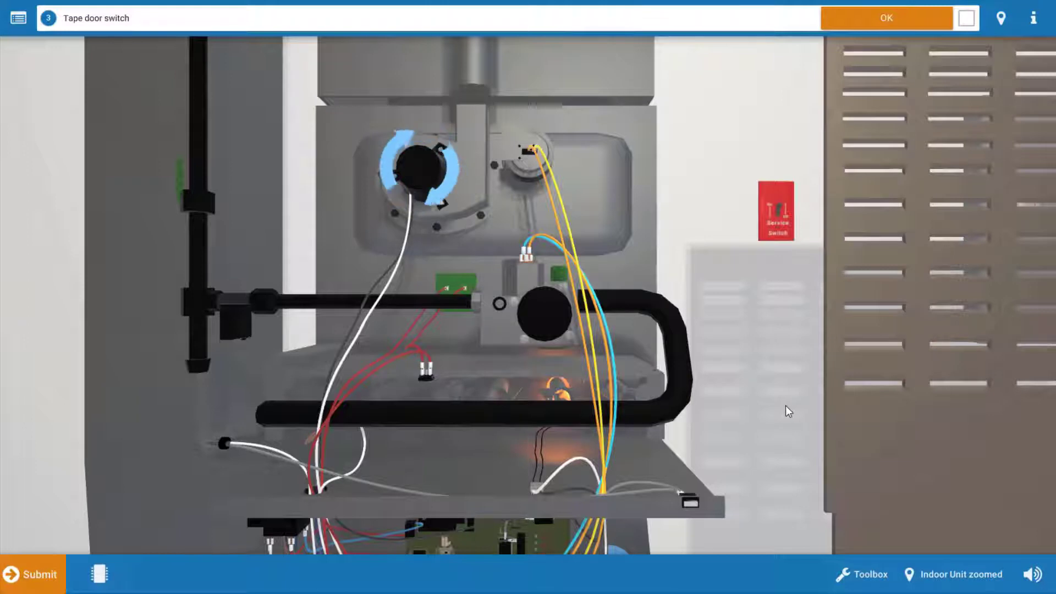
click(909, 26)
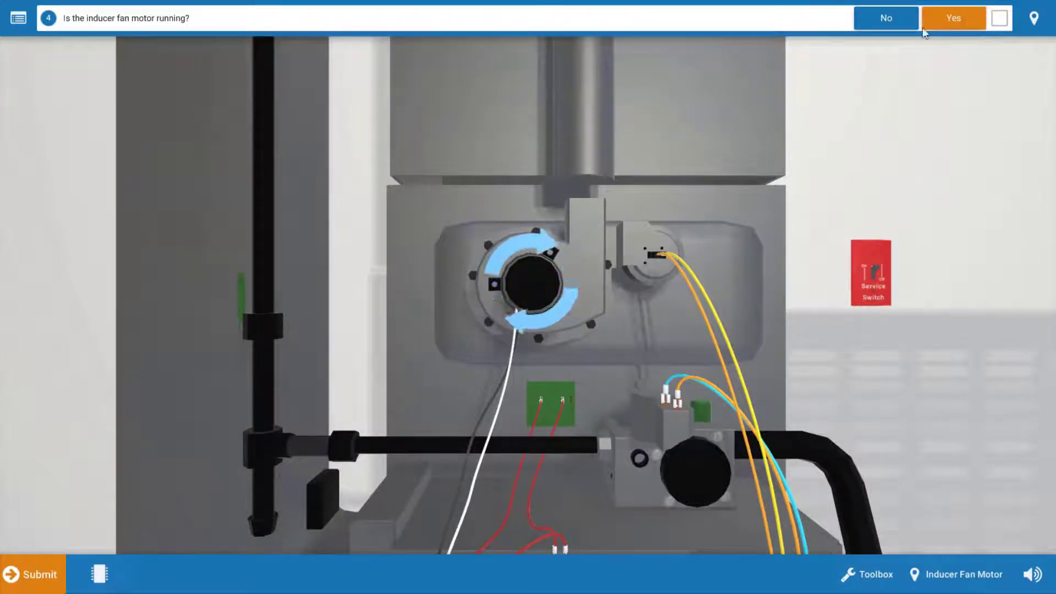
- Answer Yes that the inducer fan runs, then reboot the system at the service switch
click(950, 22)
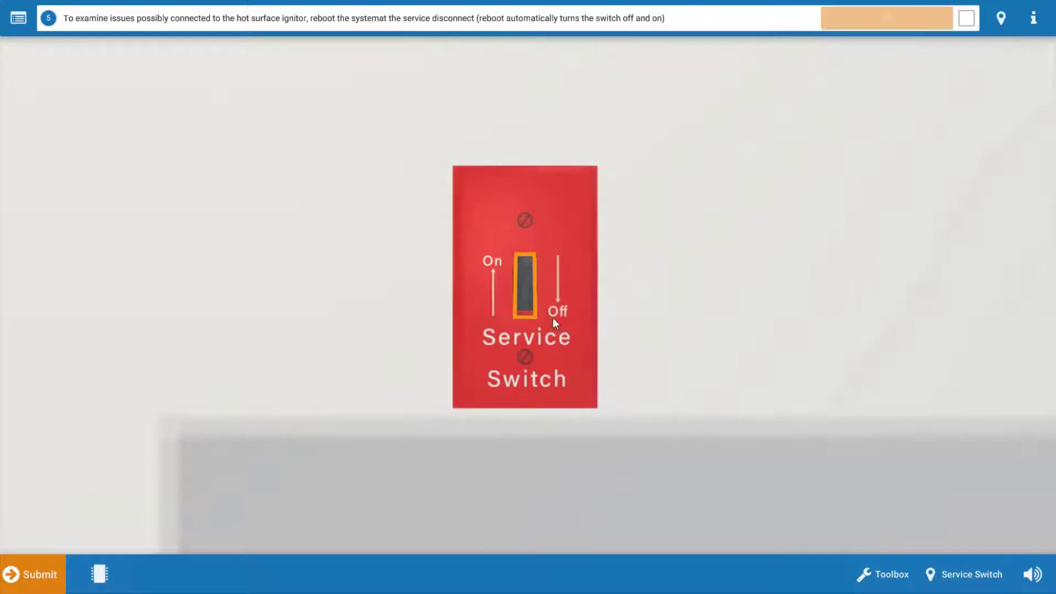
click(532, 303)
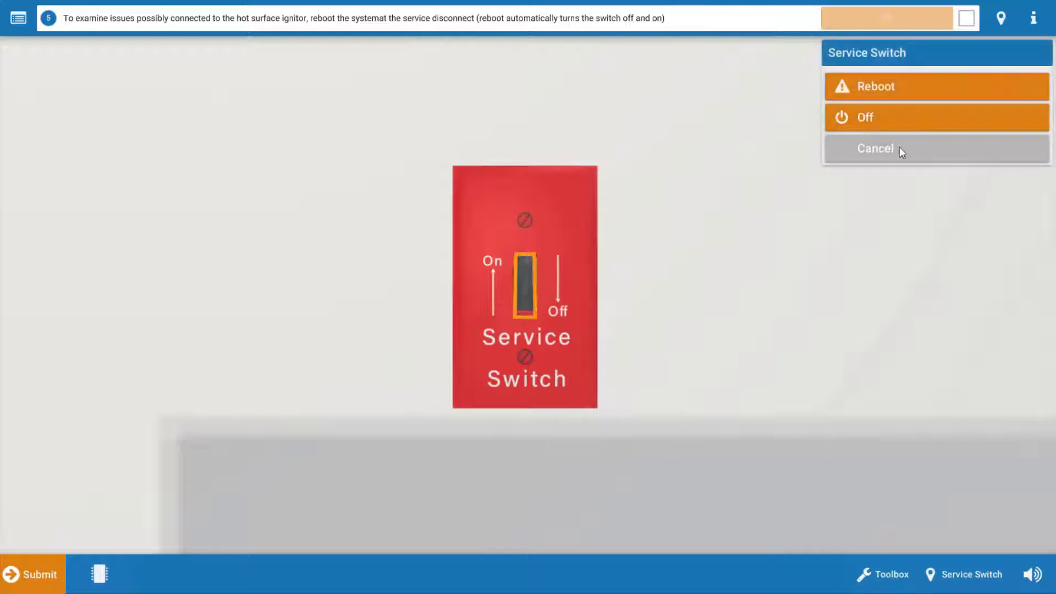
click(903, 95)
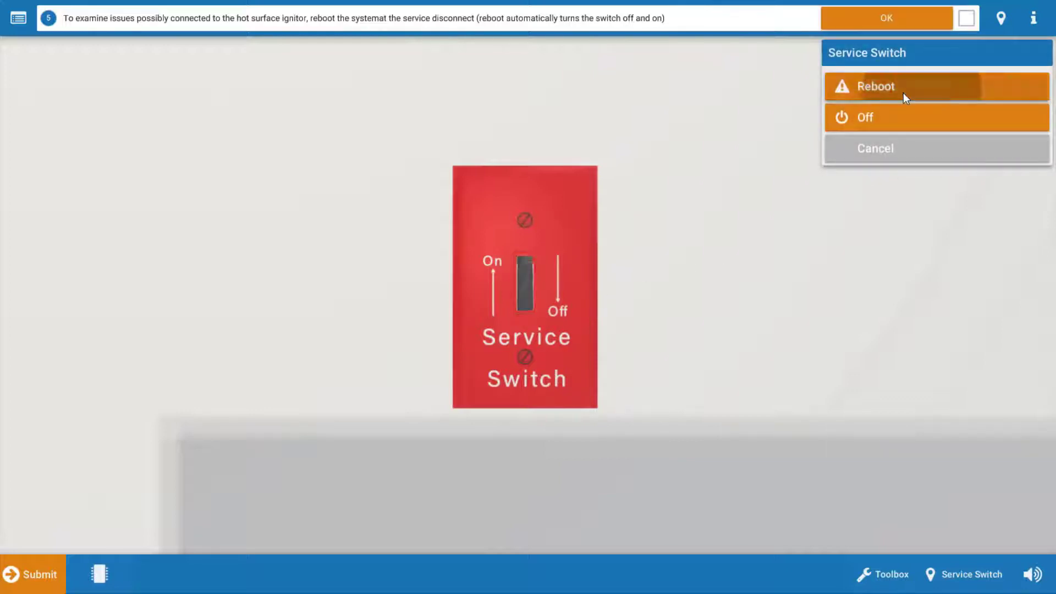
click(886, 22)
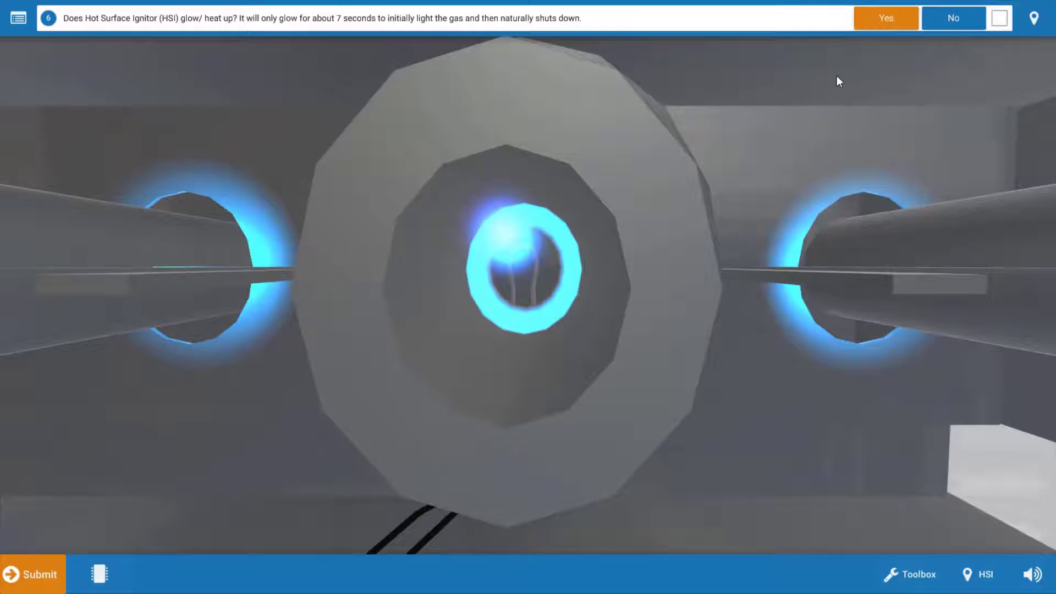
- Answer Yes that the ignitor glows, the burners light, and the burner runs continuously
click(887, 21)
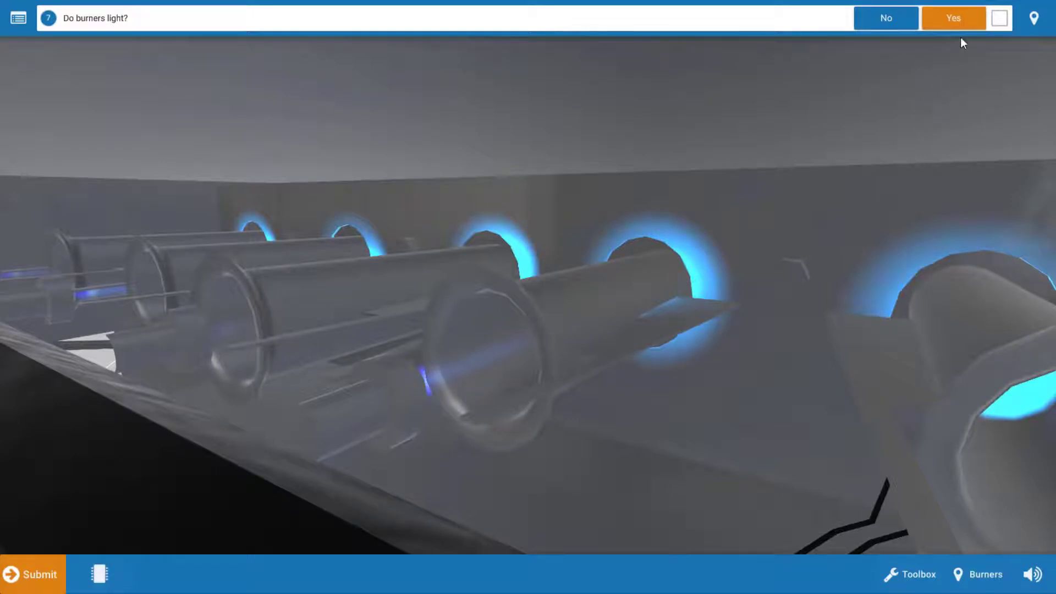
click(963, 21)
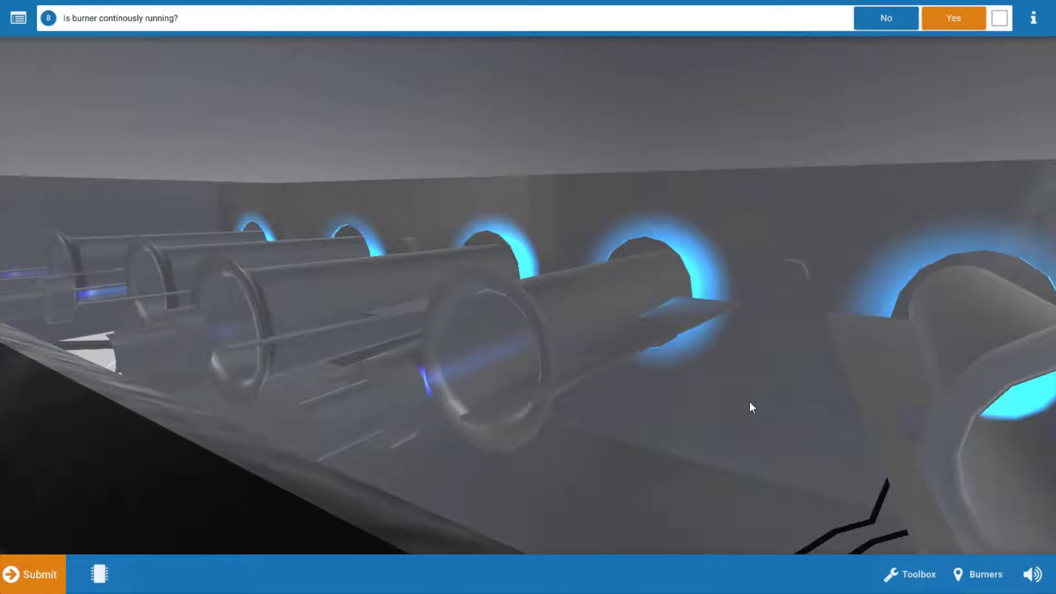
click(959, 17)
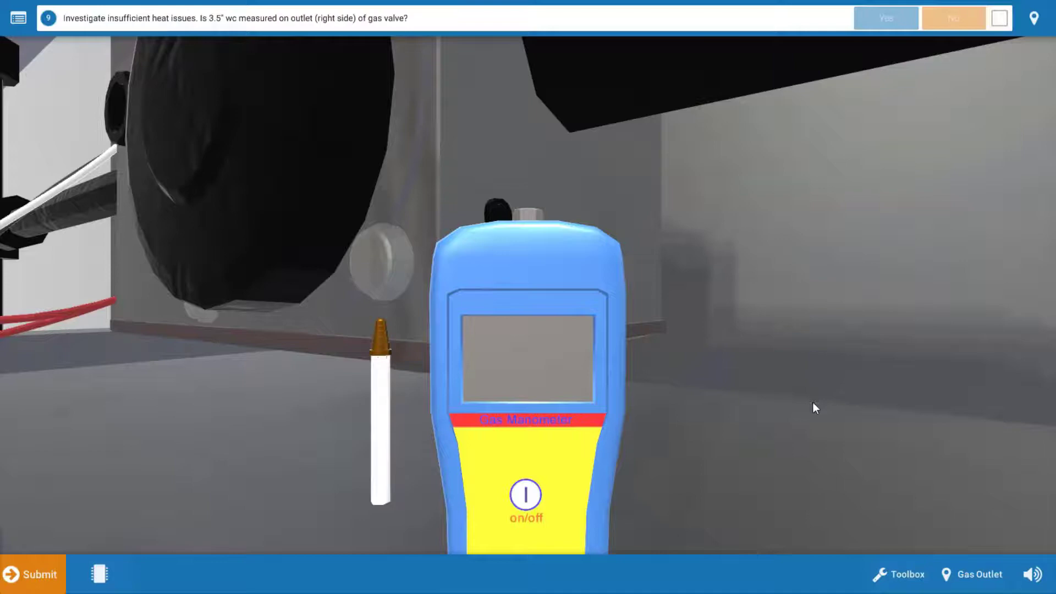
- Switch to the Indoor Unit view and bring the gas manometer up beside the furnace
click(971, 574)
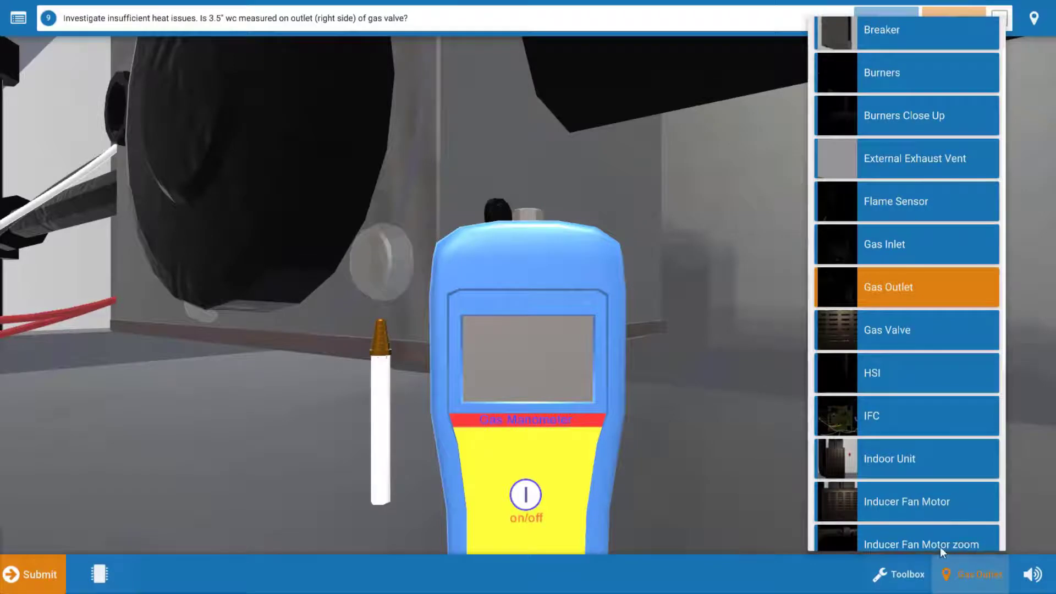
scroll(932, 386, down, 3)
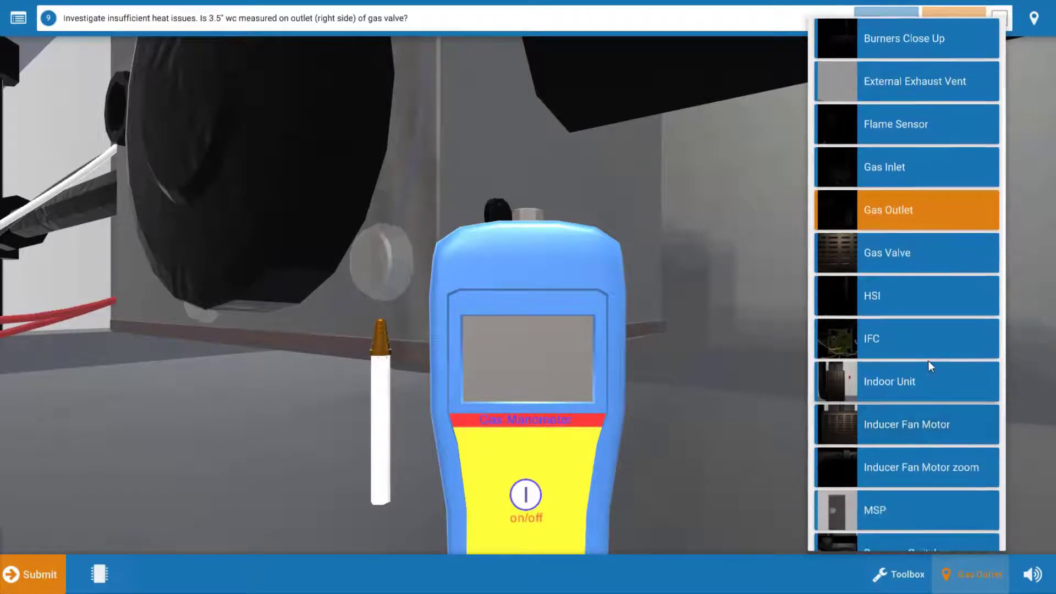
scroll(938, 275, down, 4)
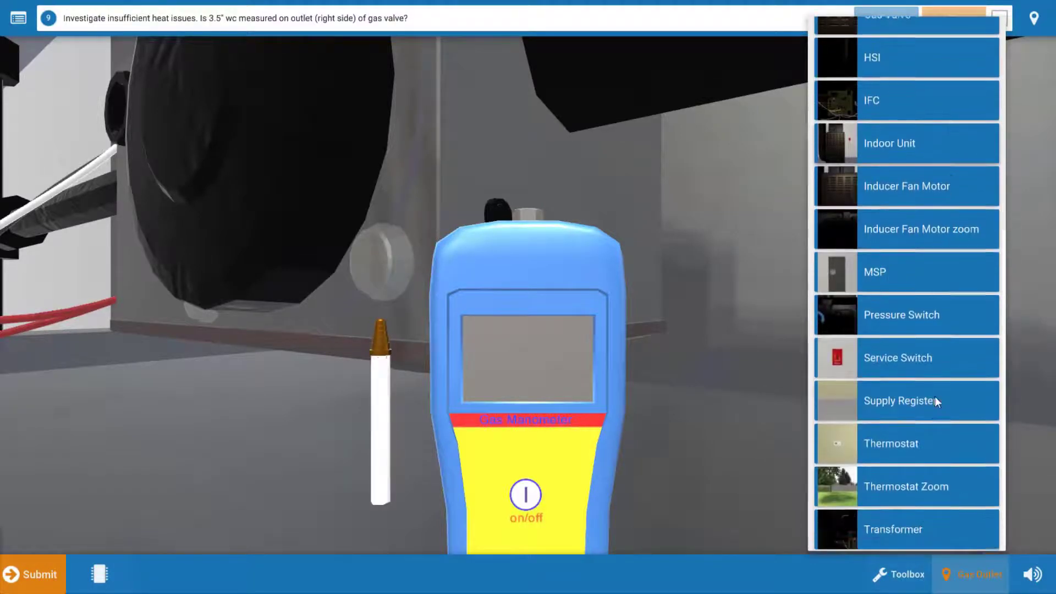
scroll(935, 331, down, 2)
scroll(925, 380, up, 5)
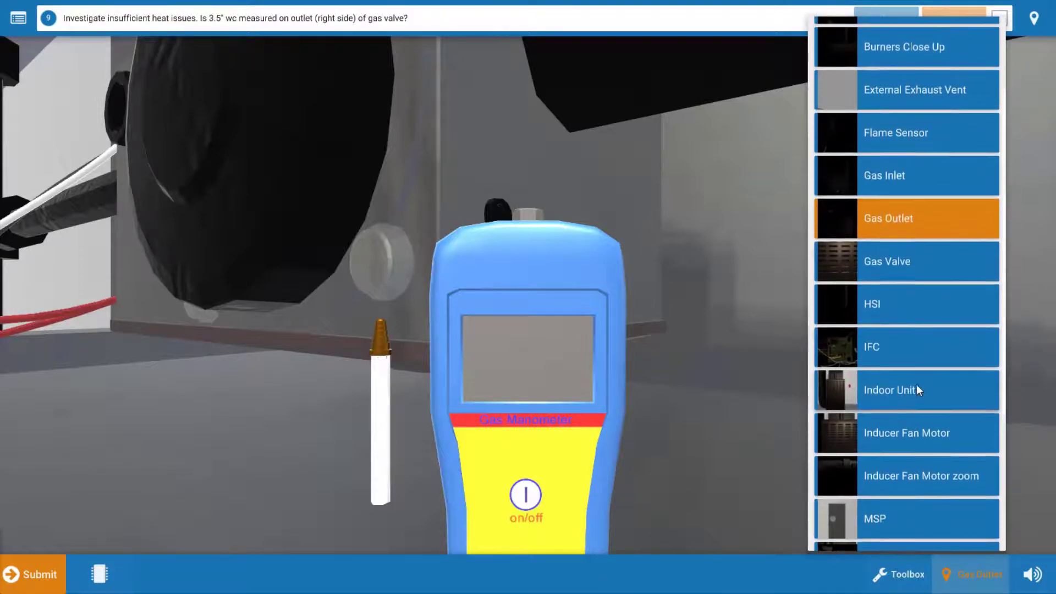
click(914, 390)
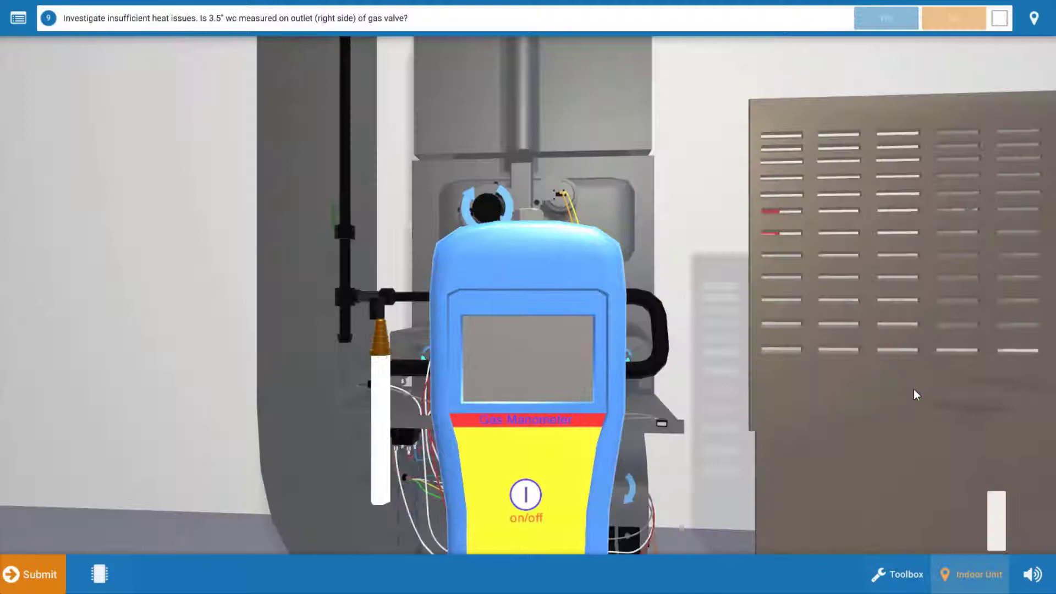
click(473, 256)
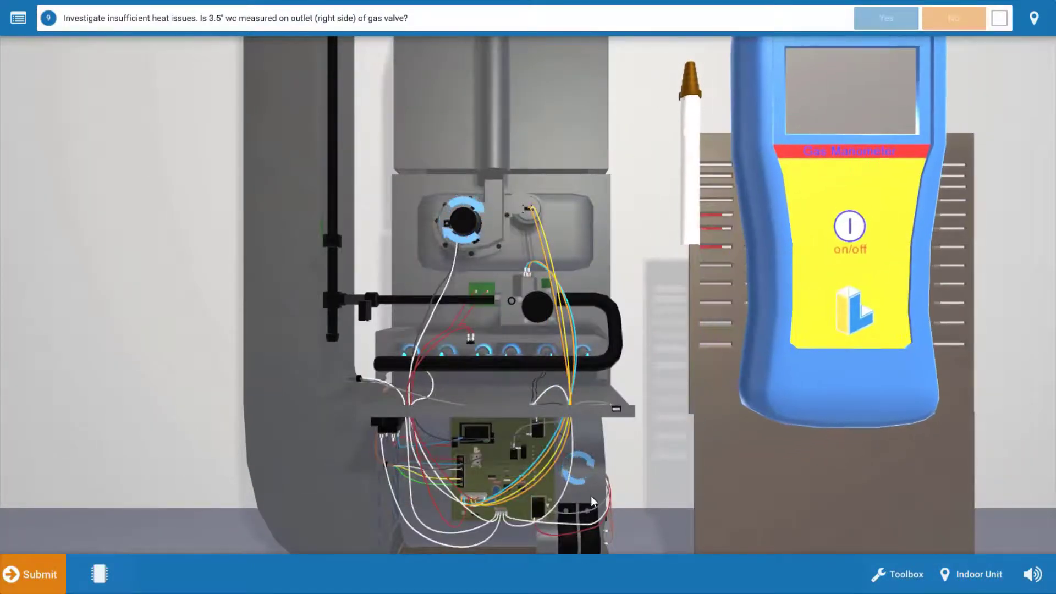
click(572, 491)
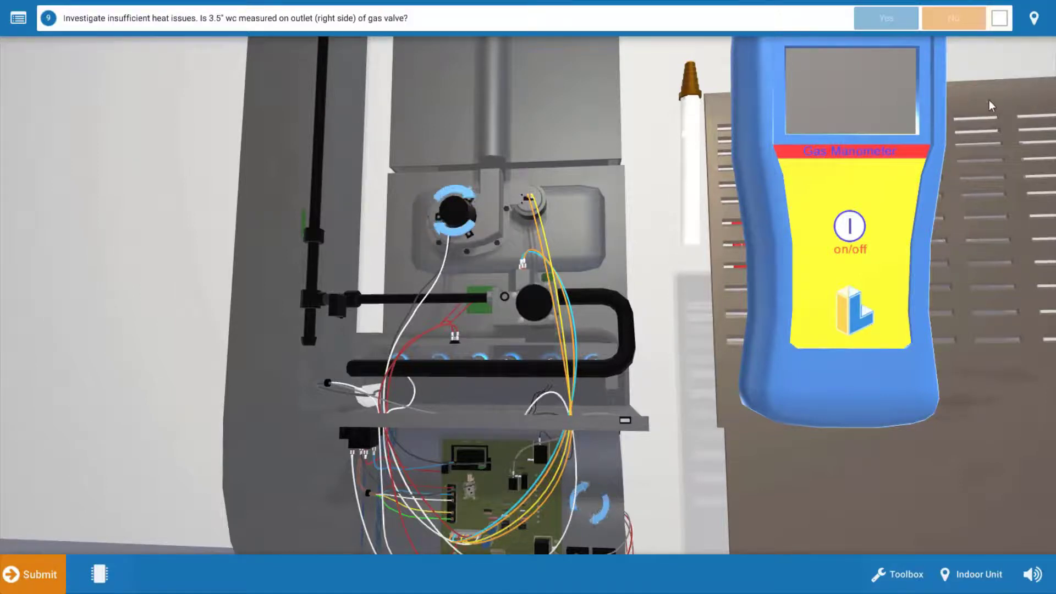
- Attach the manometer probe to the gas valve outlet, read 2, and answer No to 3.5" wc
click(1034, 21)
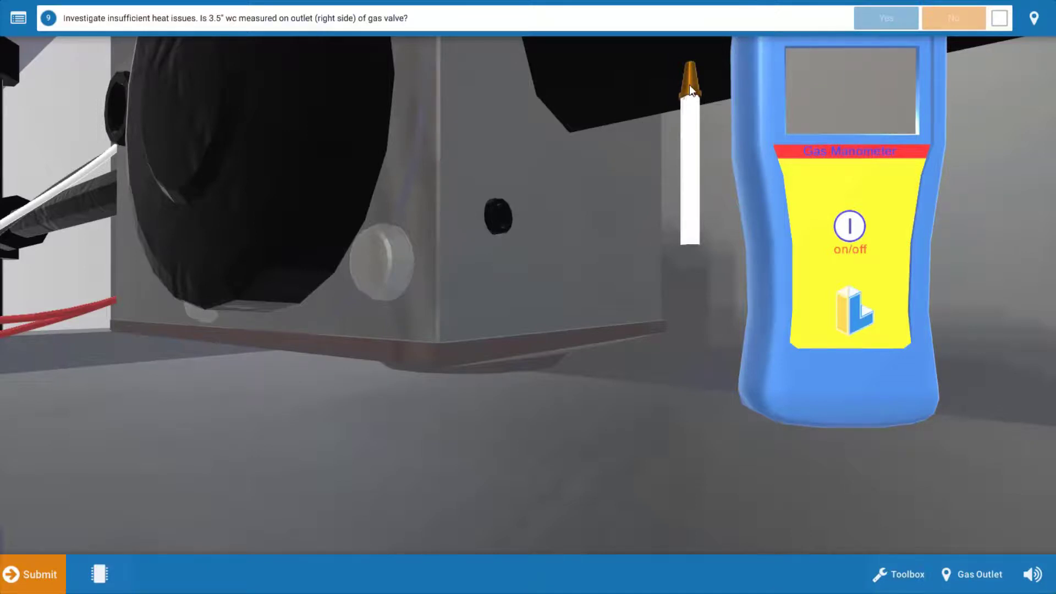
drag(687, 92, 497, 221)
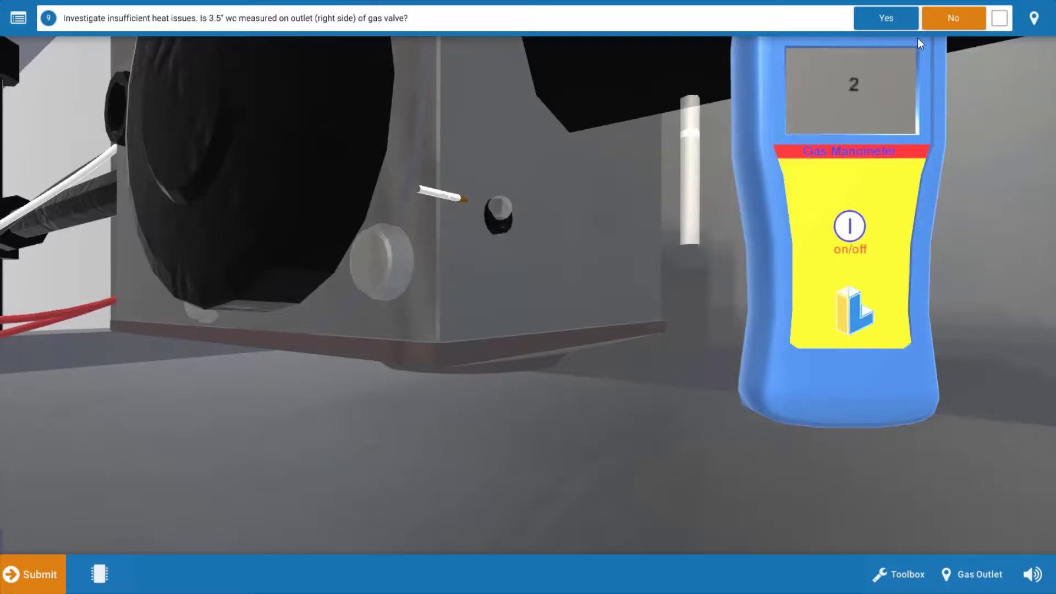
click(938, 22)
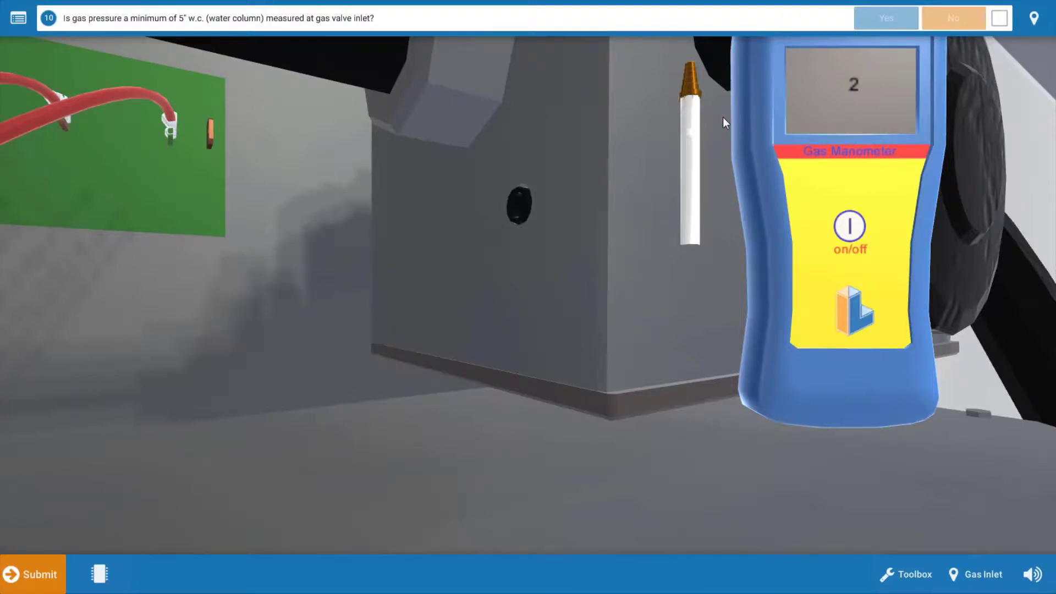
- Move the manometer probe onto the gas valve inlet port, reading 2
click(687, 89)
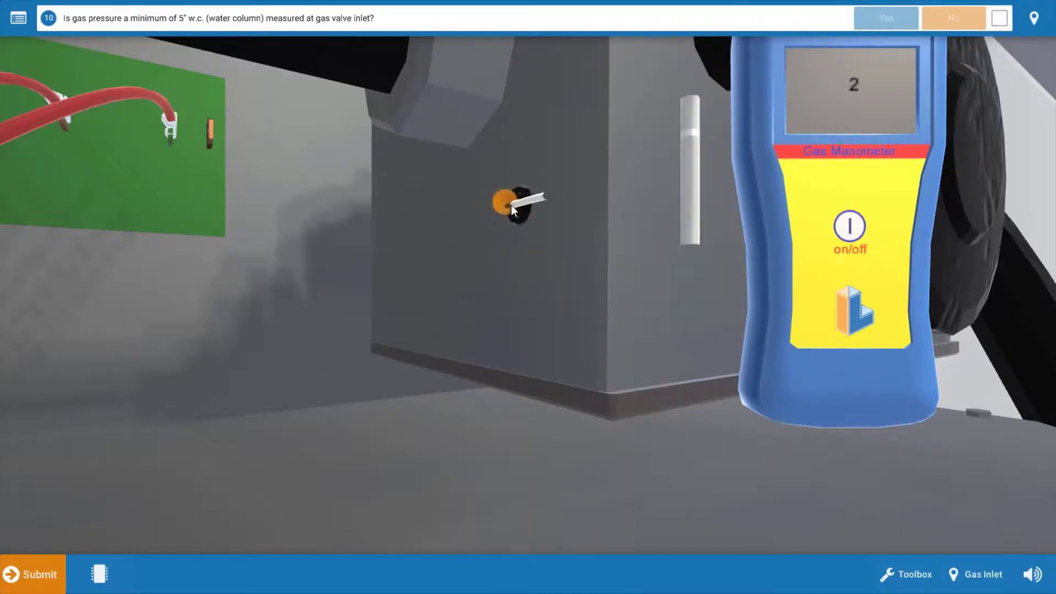
click(510, 205)
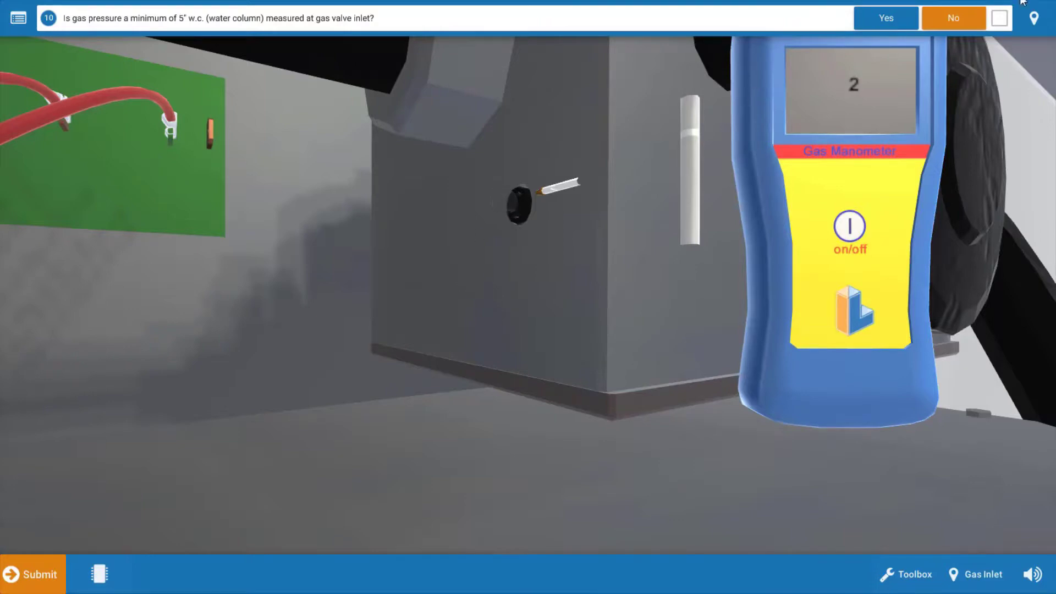
- Answer No to the 5" w.c. inlet pressure and call the utility company from the gas valve
click(969, 17)
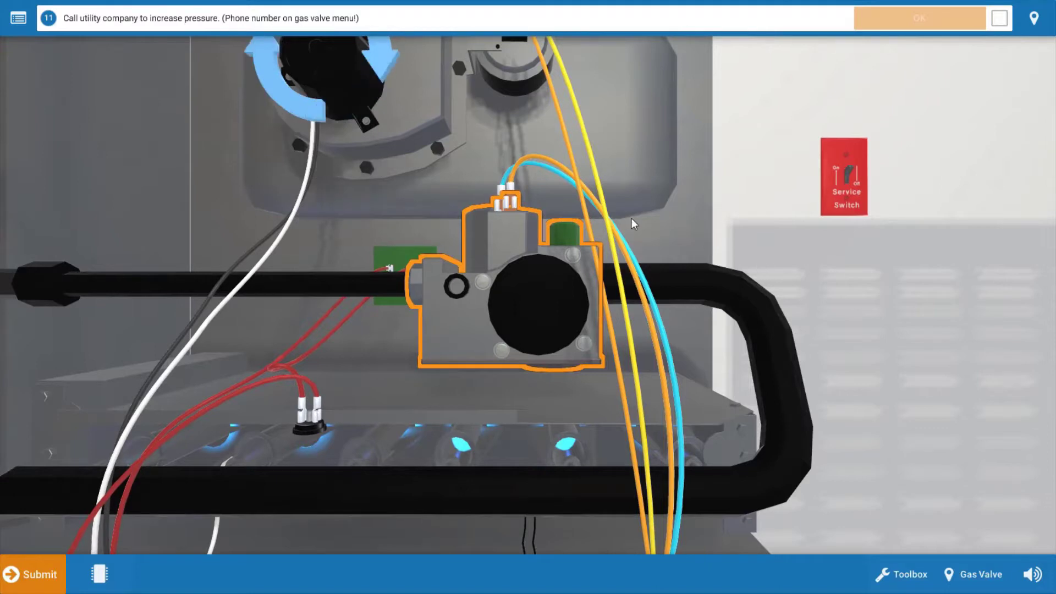
click(479, 329)
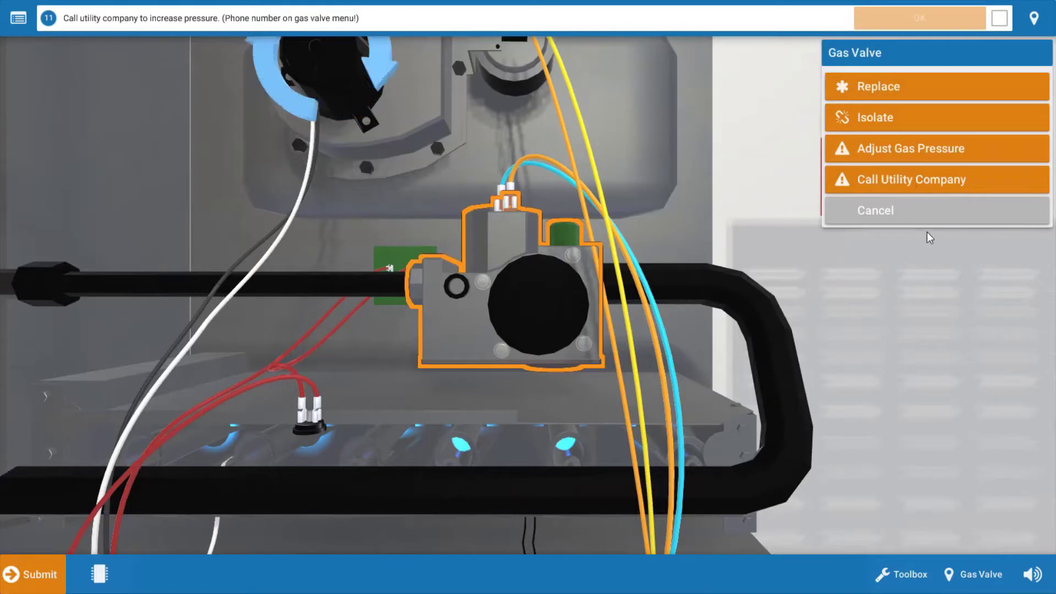
click(905, 187)
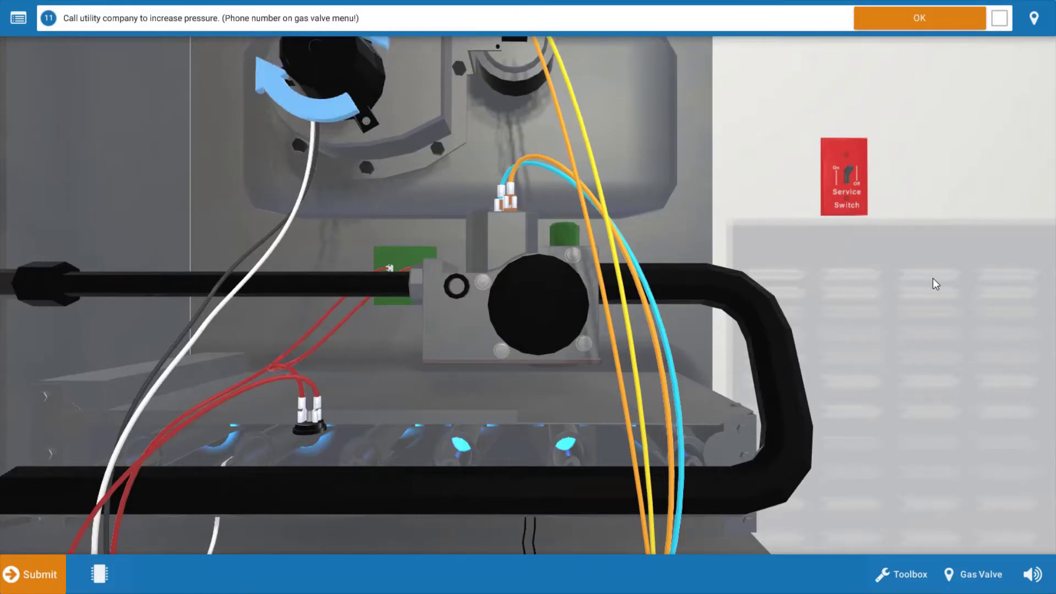
click(931, 23)
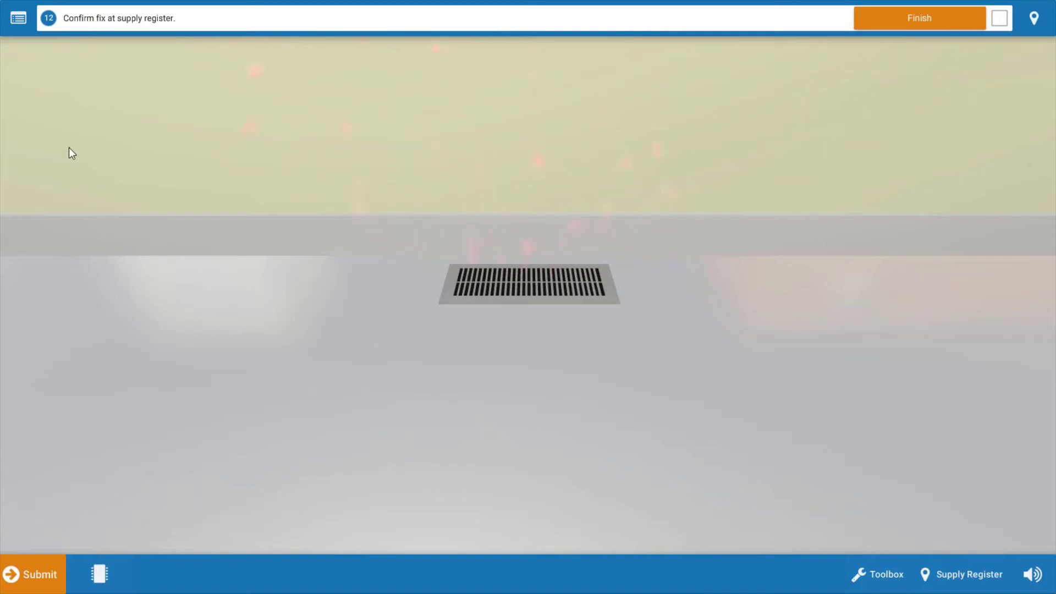
- Open the Procedure Guide side panel to review the 11 checked steps
click(22, 20)
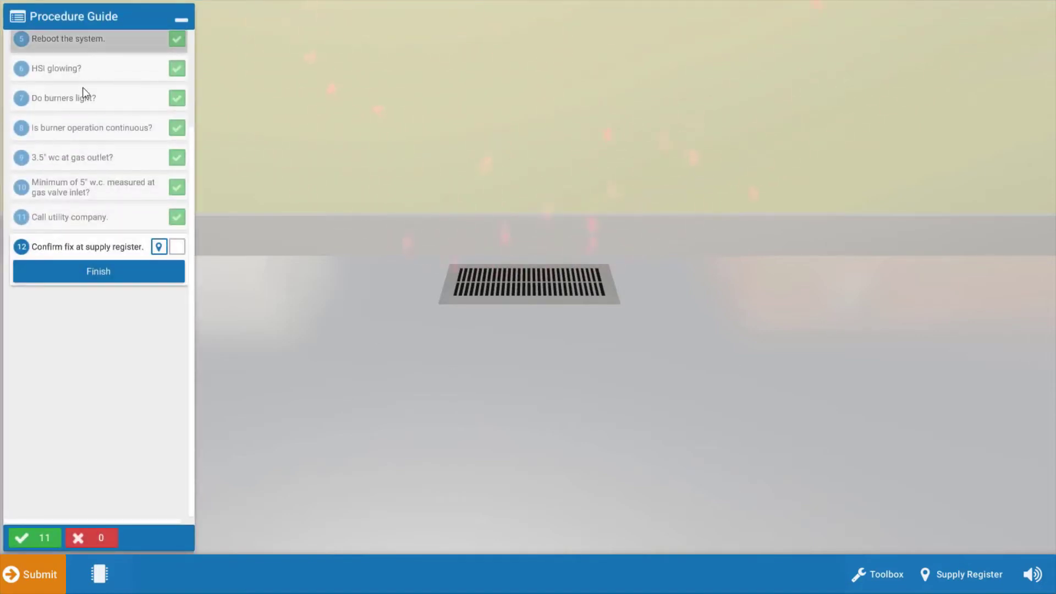